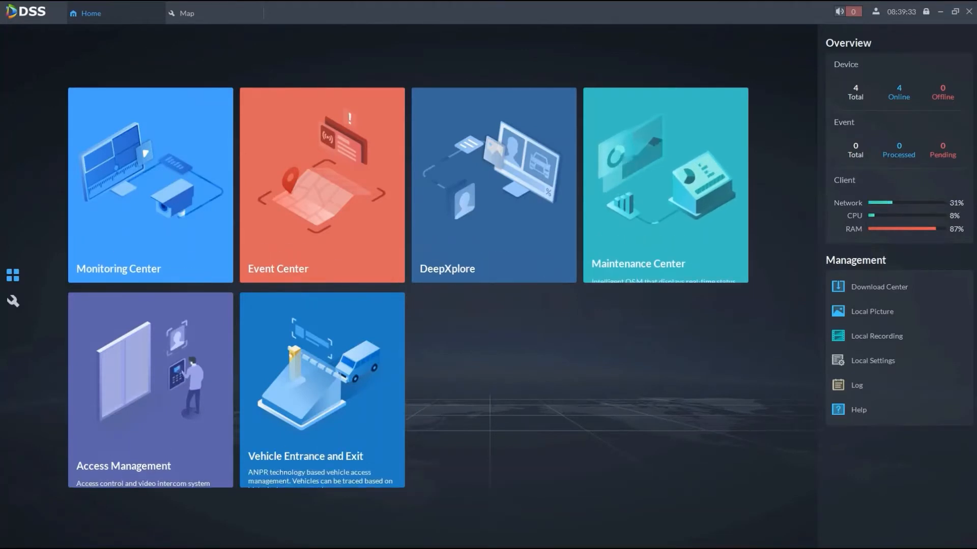
- Open the map configuration and start adding a main map named Office
left_click(14, 301)
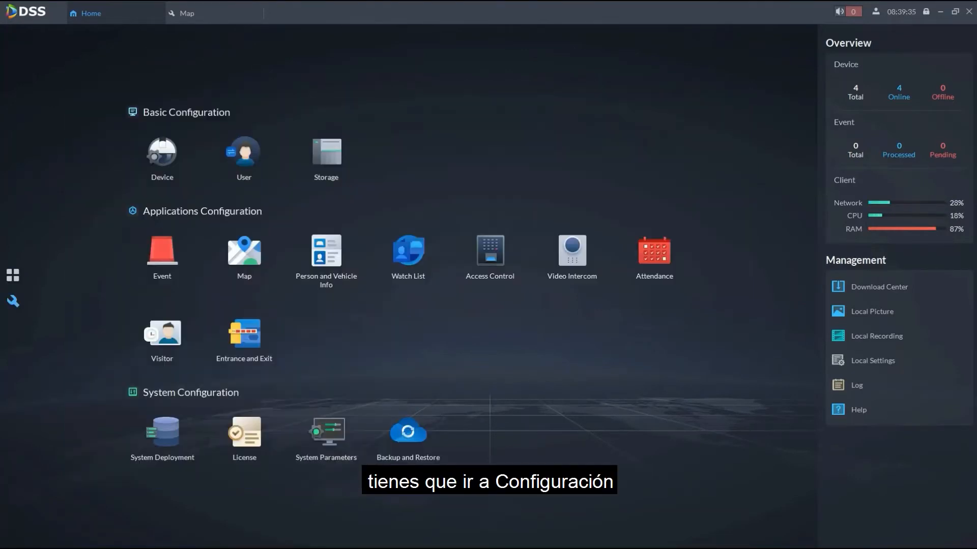
left_click(245, 251)
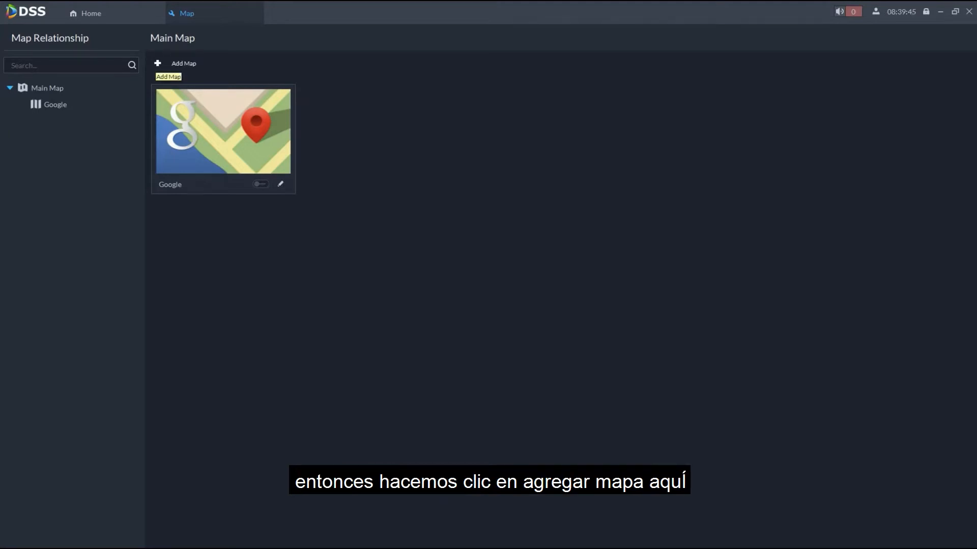
left_click(176, 63)
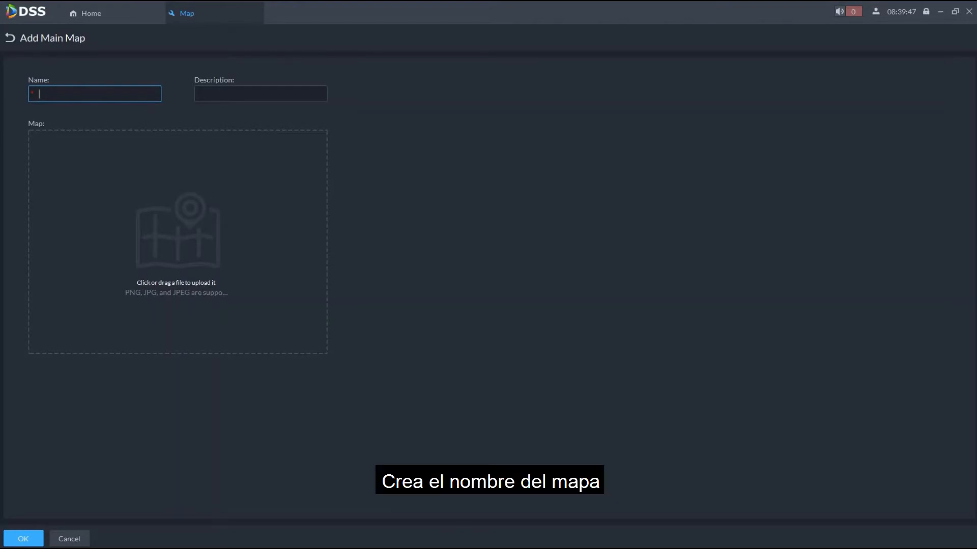
type("Office")
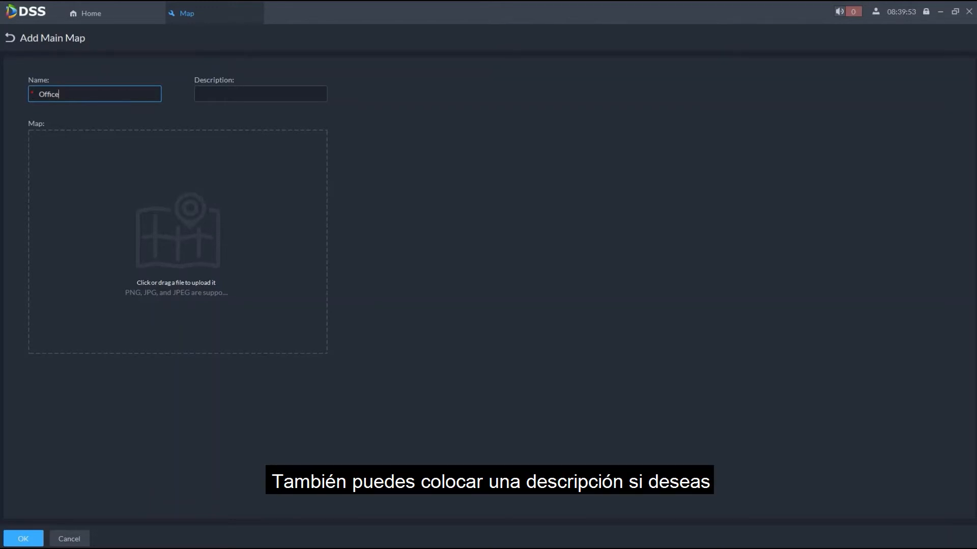
- Upload the office floor plan image from the Pictures folder as the map image and save the new map
left_click(178, 242)
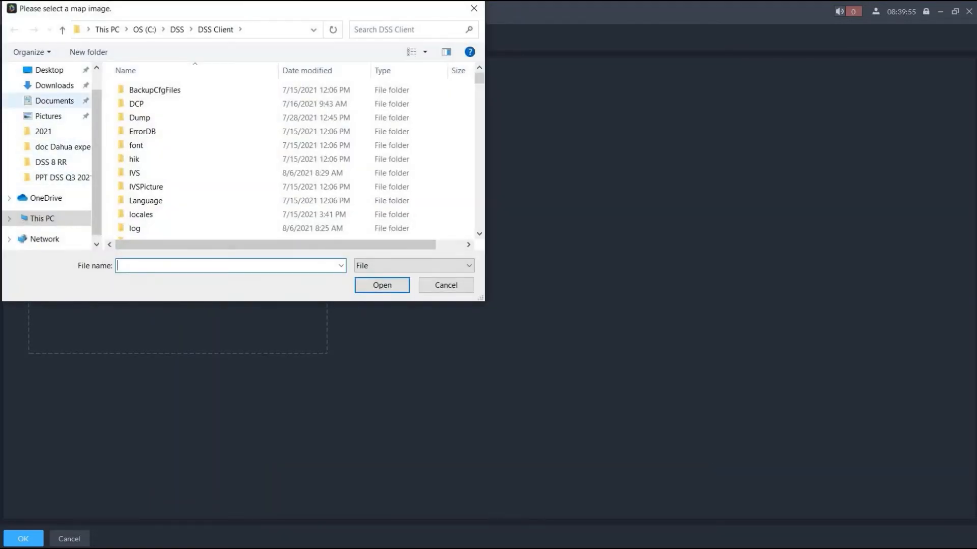
left_click(49, 117)
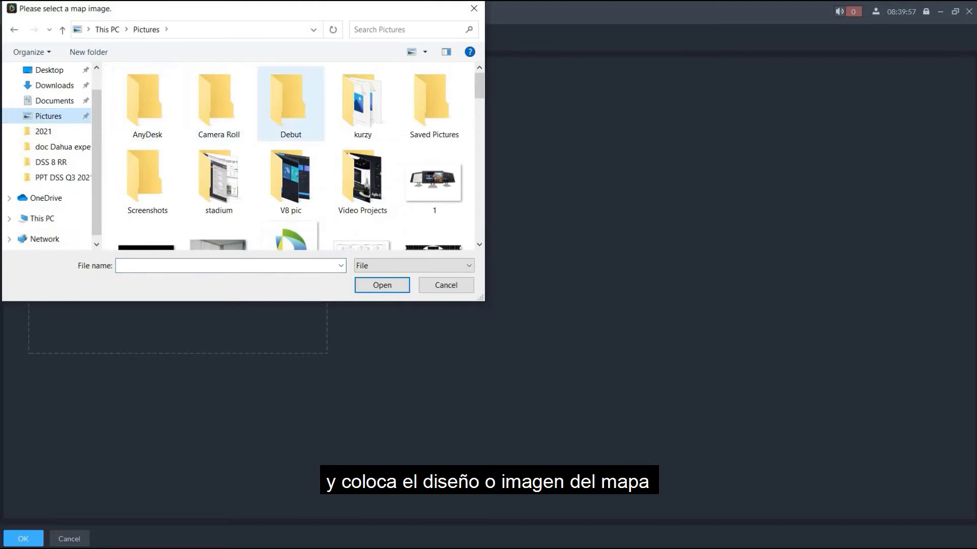
scroll(291, 104, "down", 1)
double_click(363, 187)
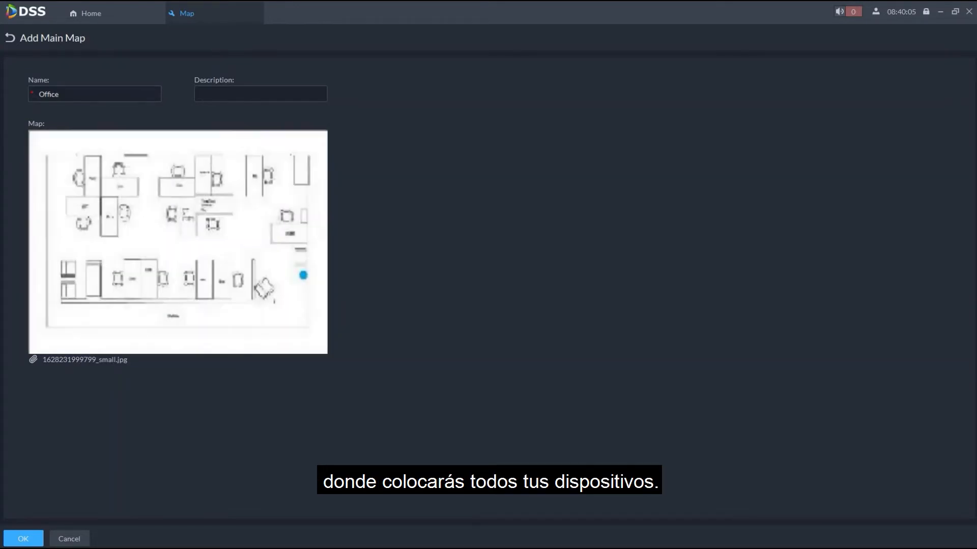
left_click(23, 539)
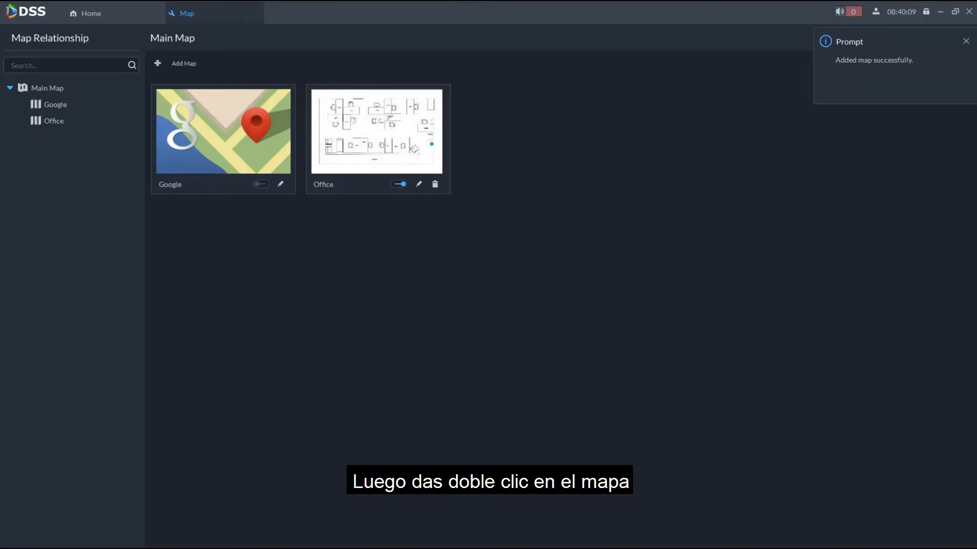
- Open the Office map and place the Face recognition cam of 192.168.1.13 at the upper end of the short vertical partition near the armchair
double_click(414, 149)
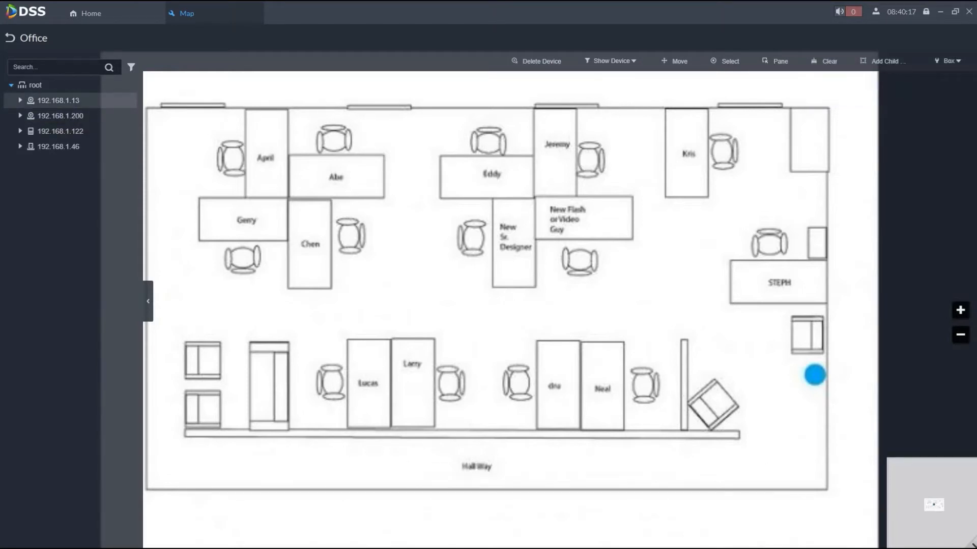
left_click(21, 101)
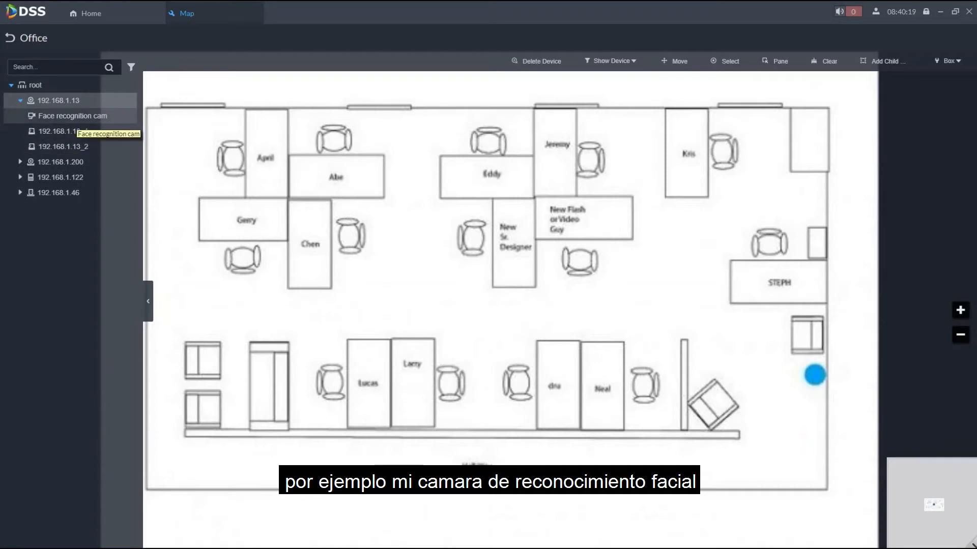
left_click(77, 119)
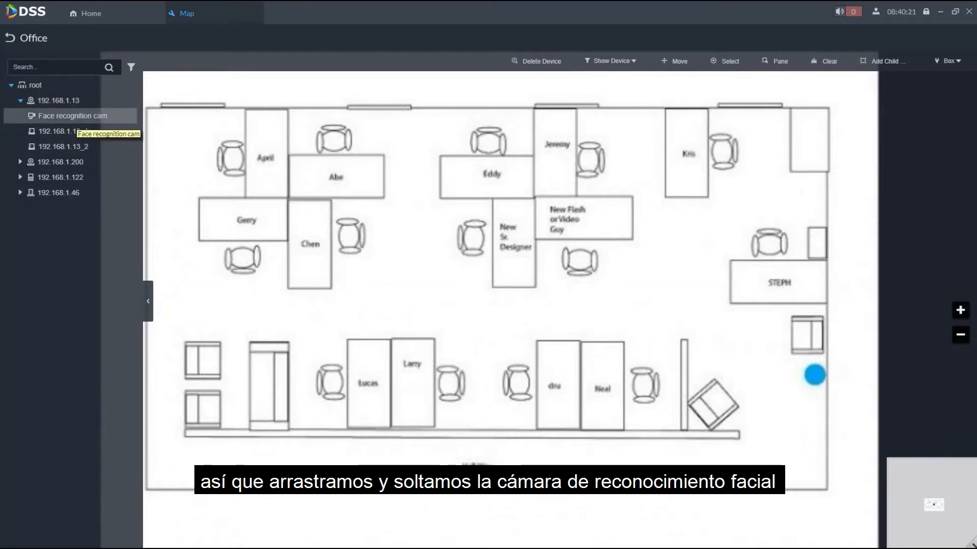
left_click_drag(75, 130, 688, 333)
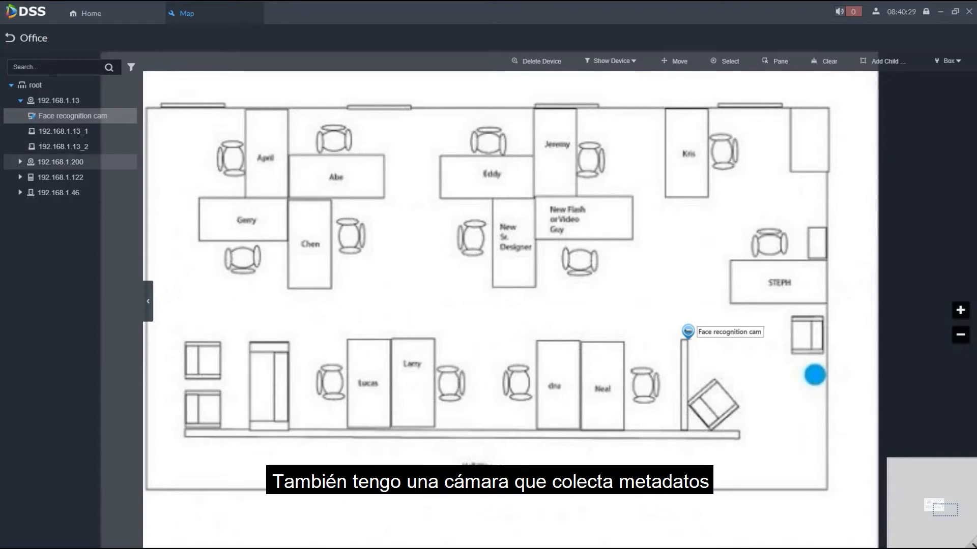
- Place the Metadata cam of 192.168.1.200 by the plan's left wall and the VDP1 door of 192.168.1.122 on its lower right wall
double_click(59, 162)
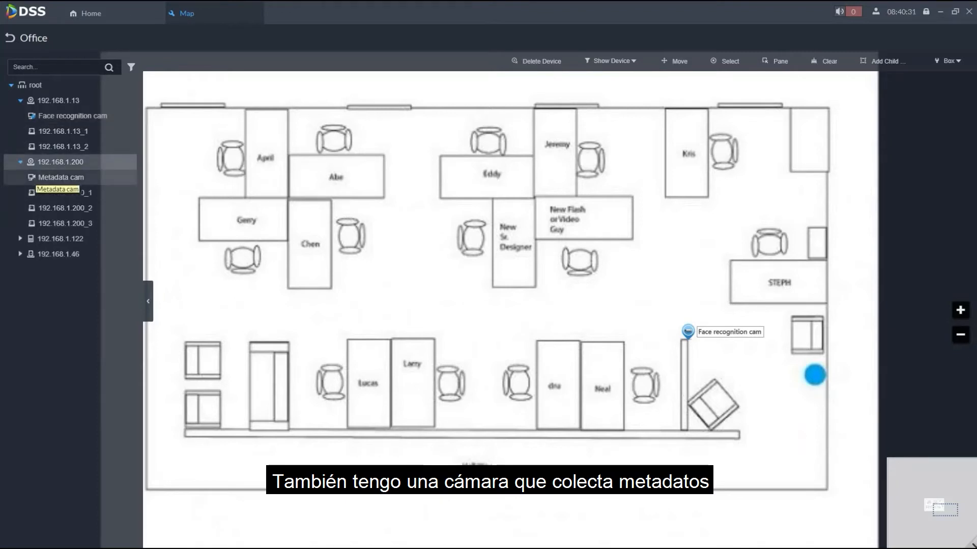
left_click_drag(58, 177, 165, 305)
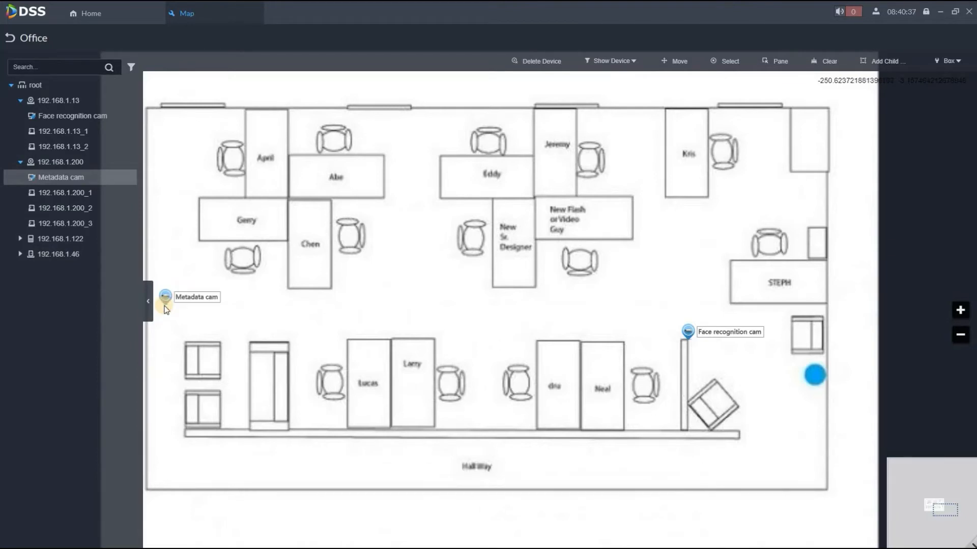
left_click(23, 240)
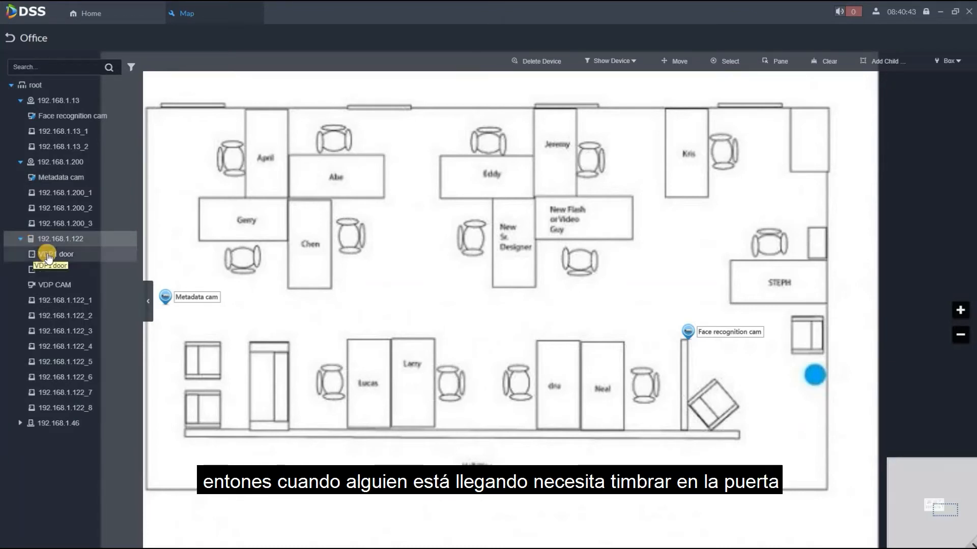
left_click_drag(46, 257, 818, 441)
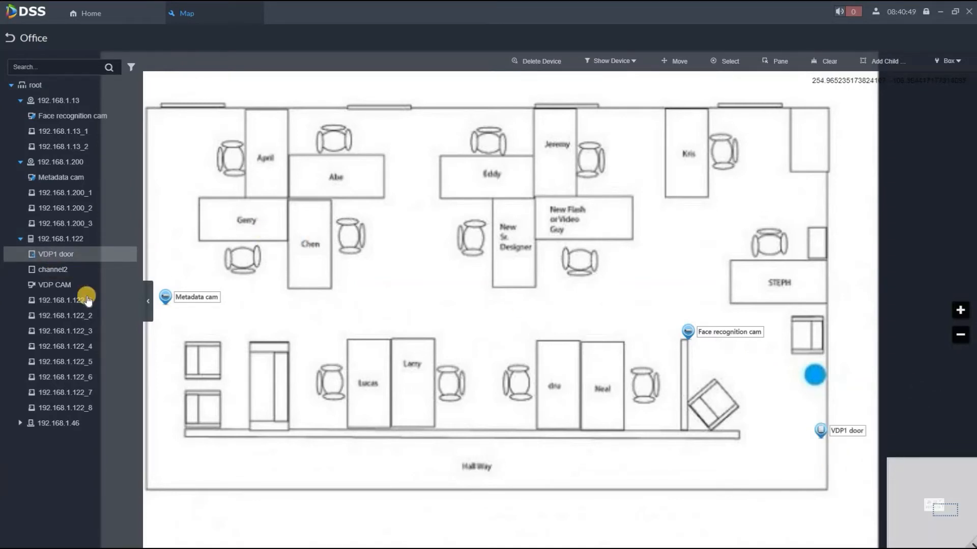
- Place Door1 of device 192.168.1.46 on the plan's right wall, just above the VDP1 door
left_click(19, 239)
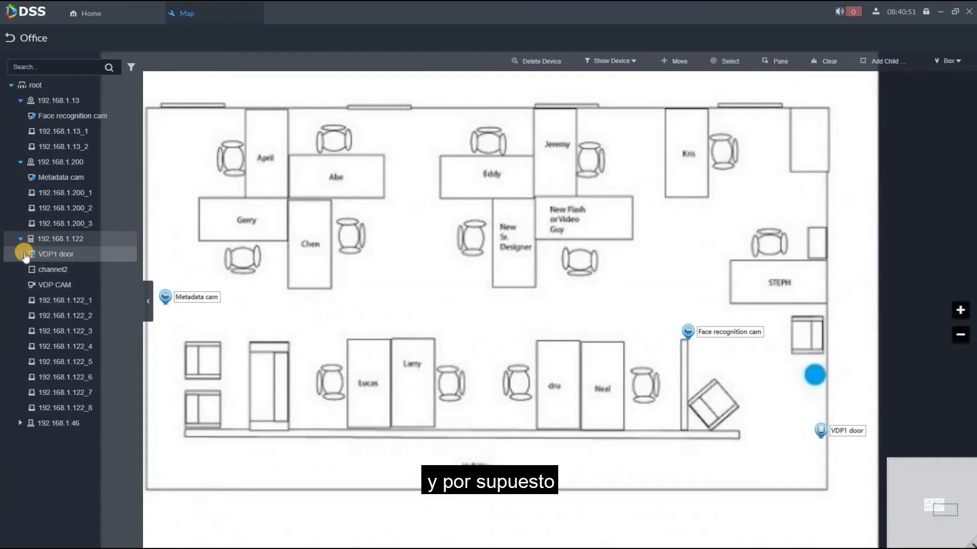
left_click(19, 255)
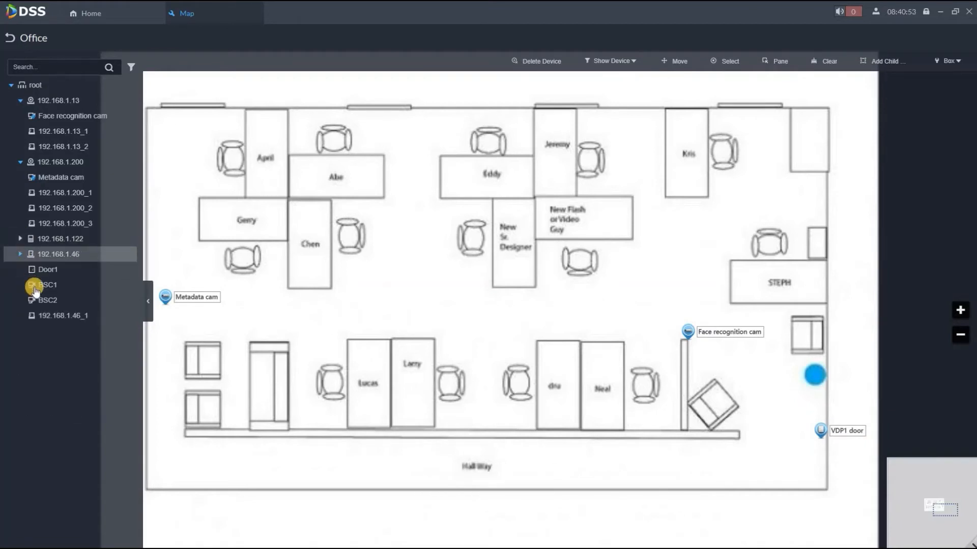
mouse_move(56, 275)
left_mouse_down()
mouse_move(279, 346)
mouse_move(234, 381)
mouse_move(255, 405)
mouse_move(628, 428)
mouse_move(778, 417)
mouse_move(827, 399)
mouse_move(824, 414)
mouse_move(820, 404)
left_mouse_up()
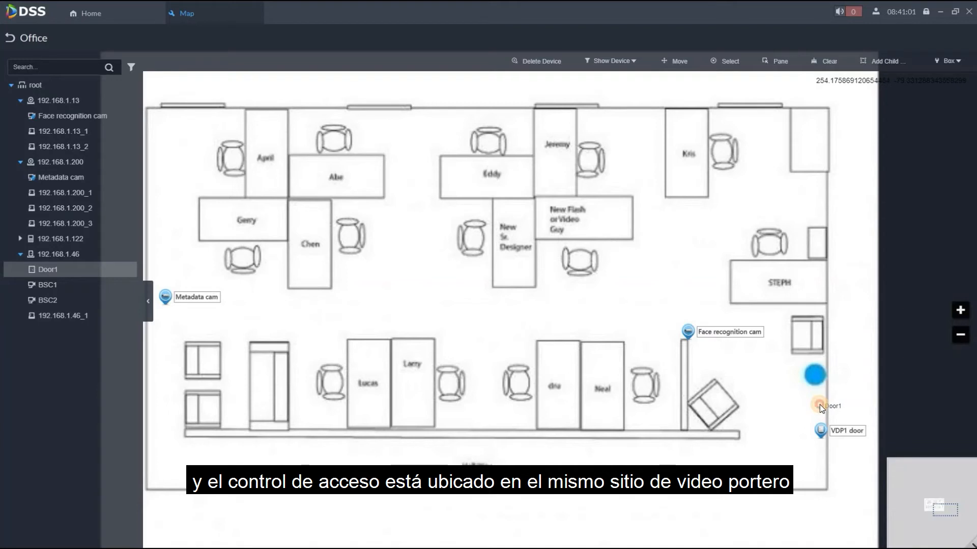
left_click_drag(820, 405, 817, 405)
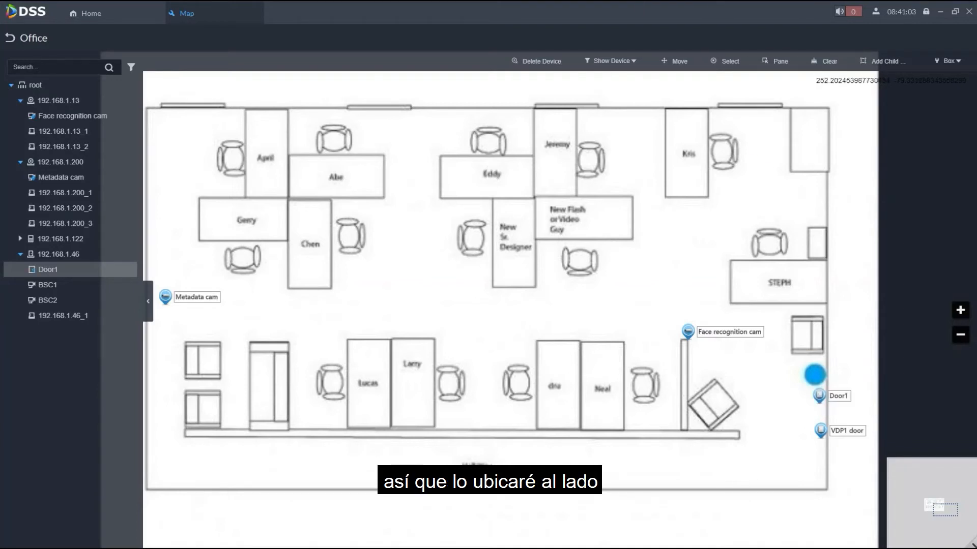
- Move the Door1 marker up onto the blue circle on the plan and leave the Office map editor
left_click(676, 65)
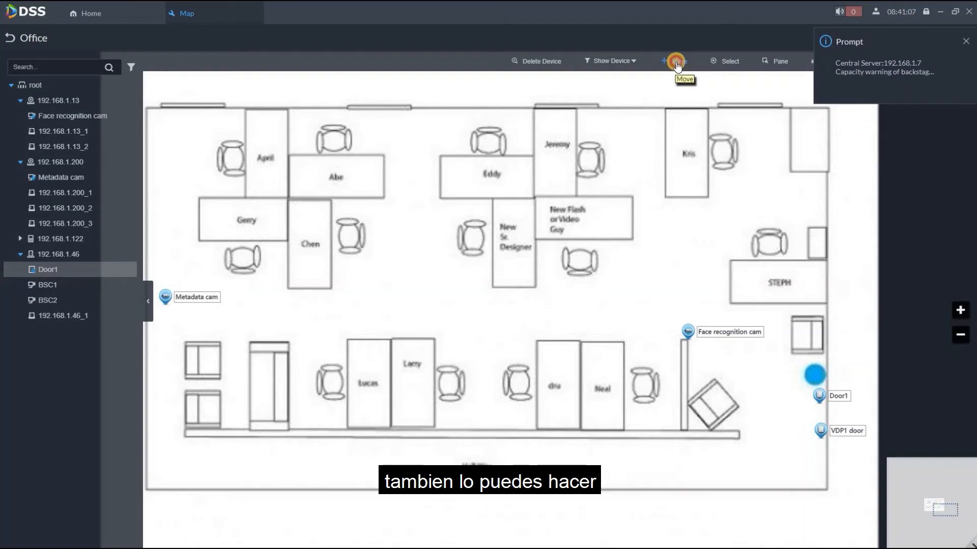
left_click_drag(819, 396, 814, 379)
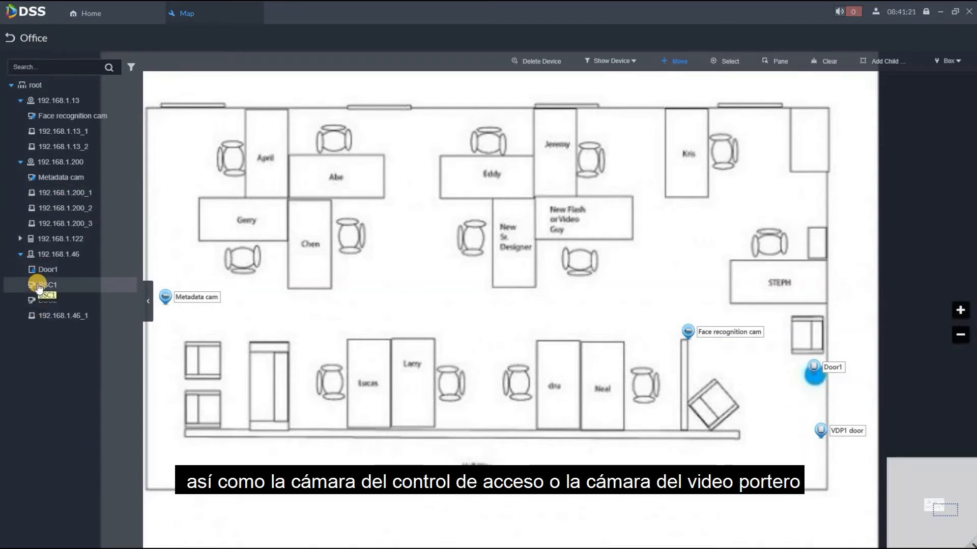
left_click(19, 239)
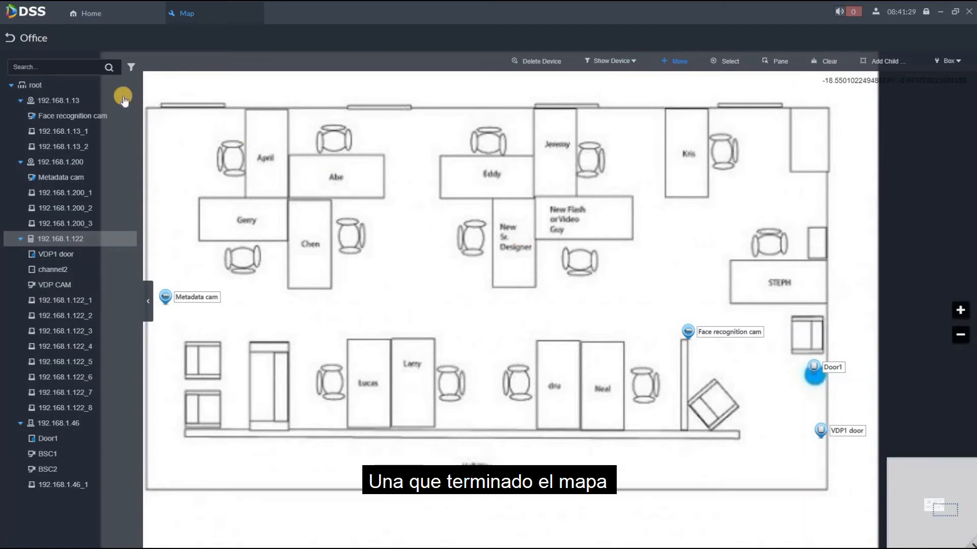
left_click(14, 38)
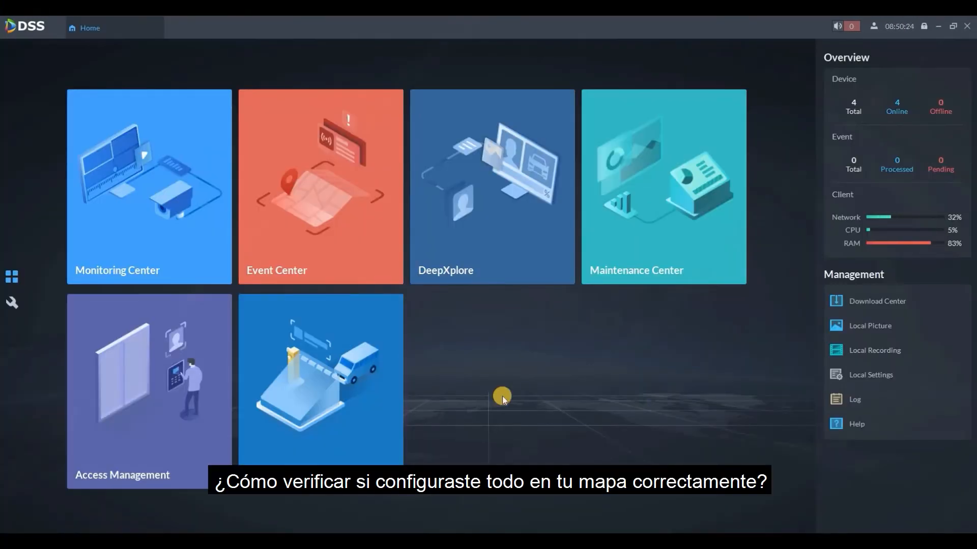
- Show the Office map in the first live view window of the Monitoring Center and collapse its overview map
left_click(160, 211)
left_click_drag(74, 216, 239, 194)
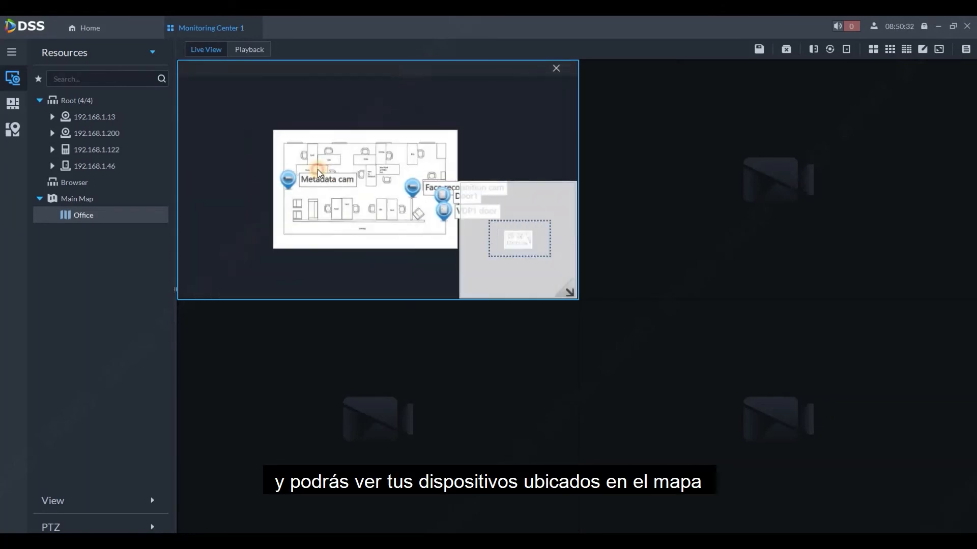
left_click_drag(317, 169, 282, 142)
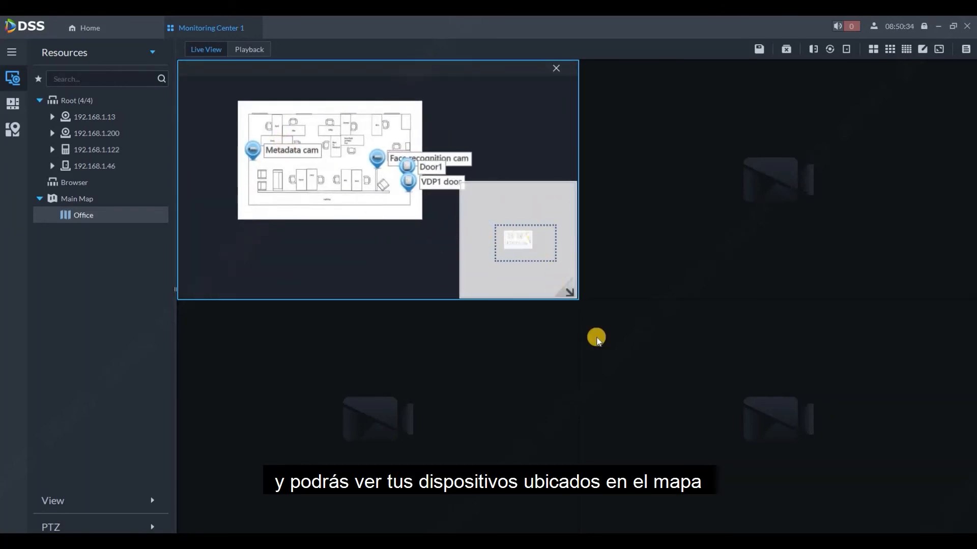
left_click(569, 291)
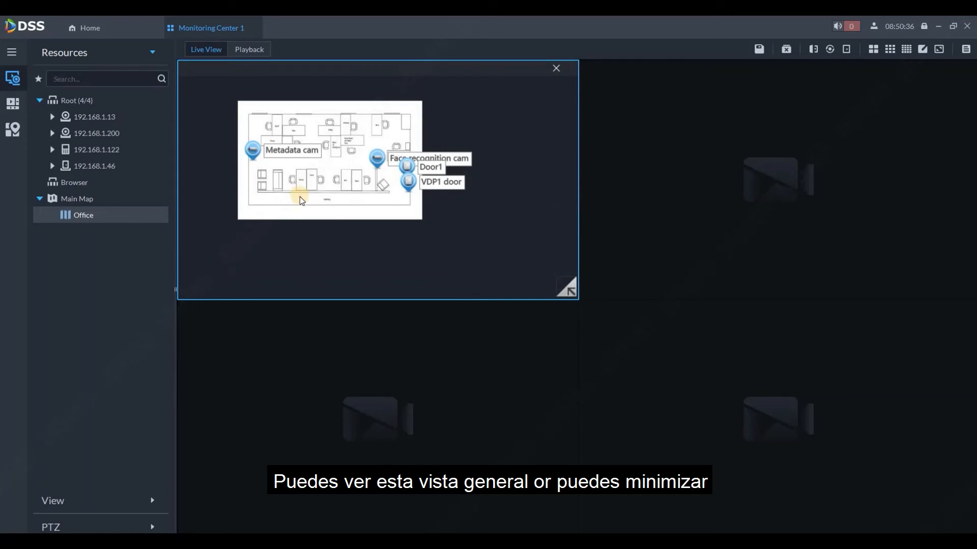
- Start the Metadata cam's live video from its marker on the Office map
scroll(300, 196, "up", 2)
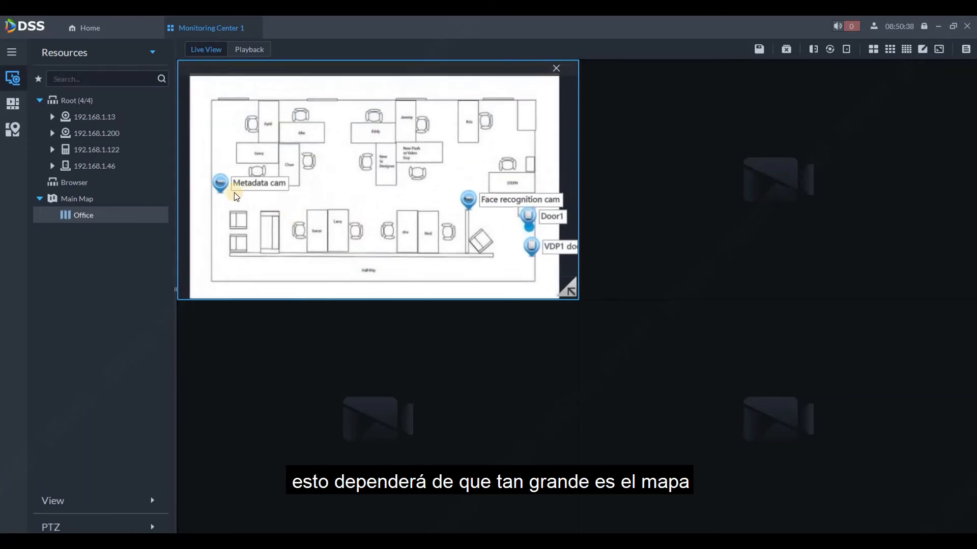
left_click(220, 184)
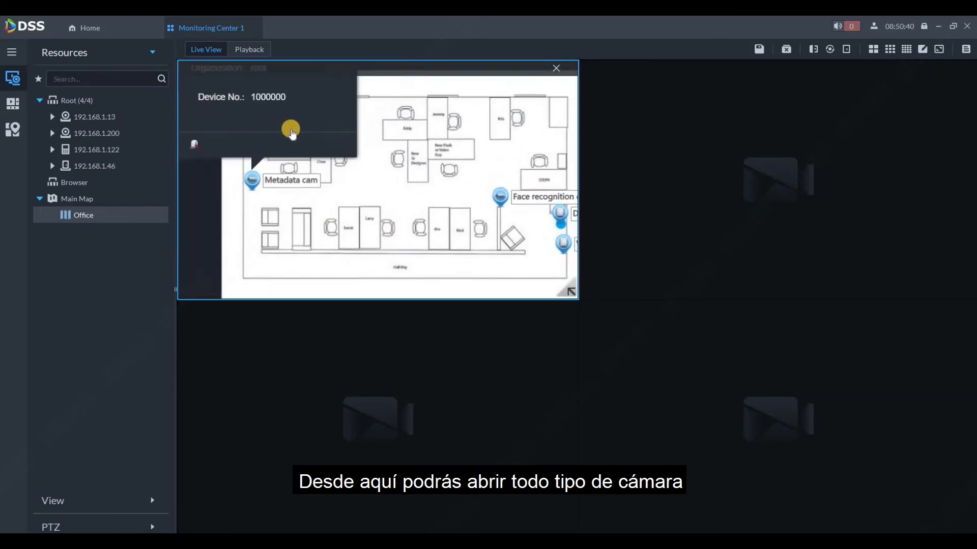
left_click(297, 132)
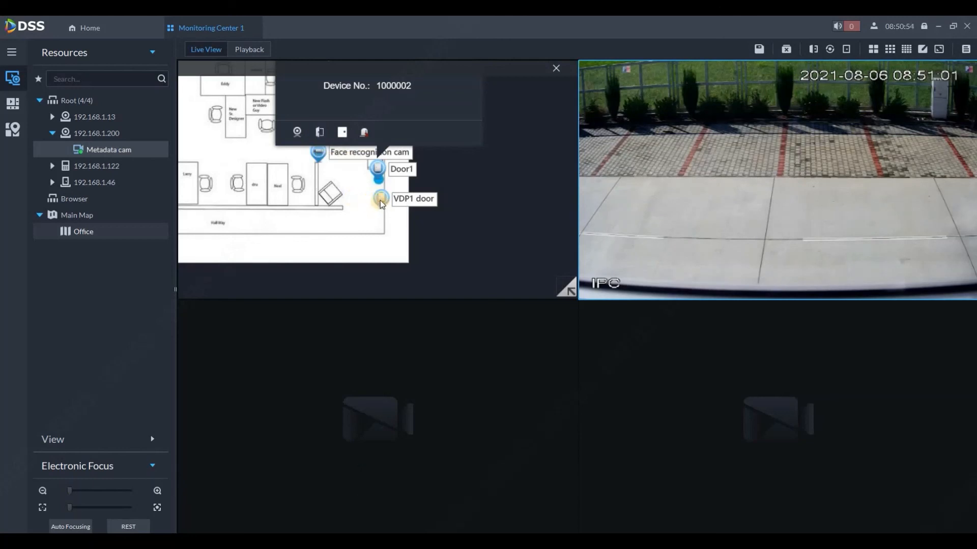
- Open the VDP1 door remotely from its map marker and start its live video
mouse_move(380, 201)
left_mouse_down()
mouse_move(388, 175)
mouse_move(380, 173)
left_mouse_up()
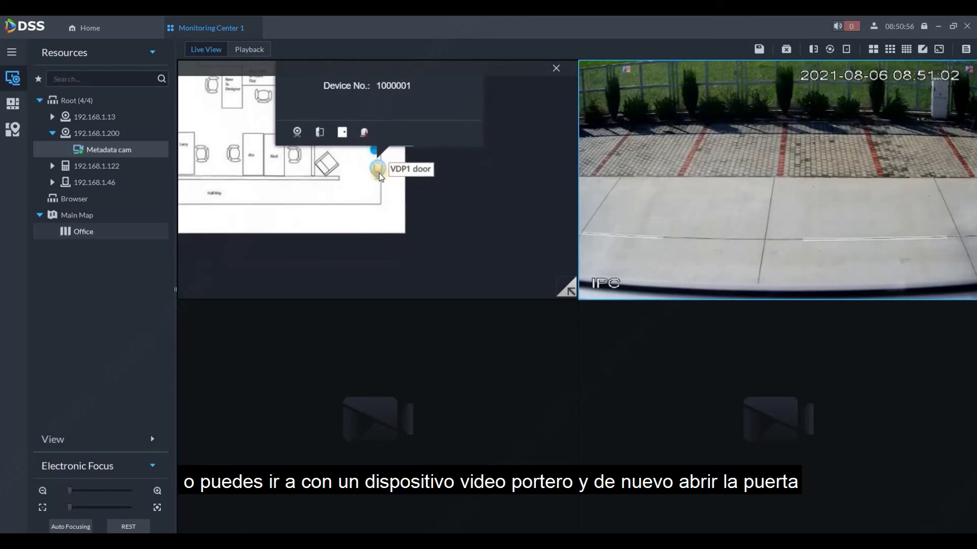
left_click(319, 137)
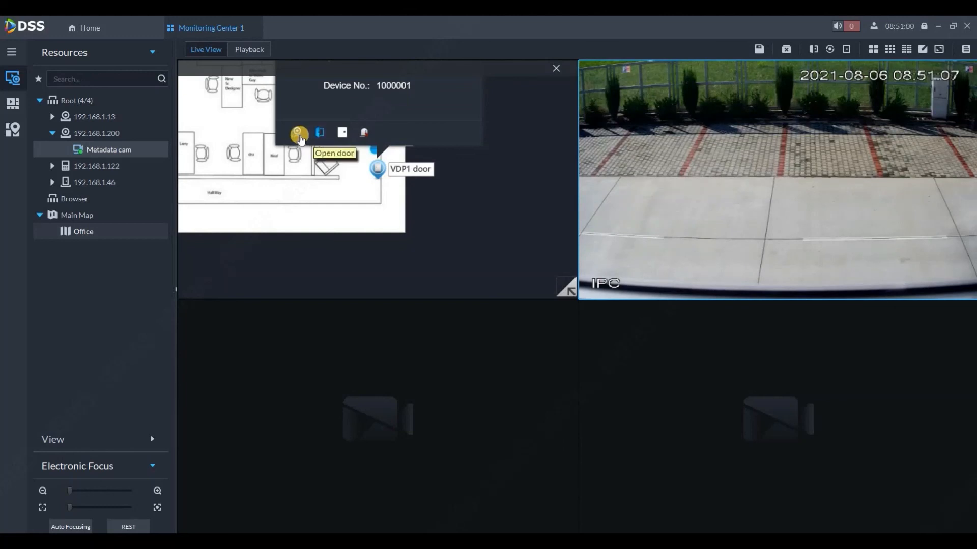
left_click(300, 137)
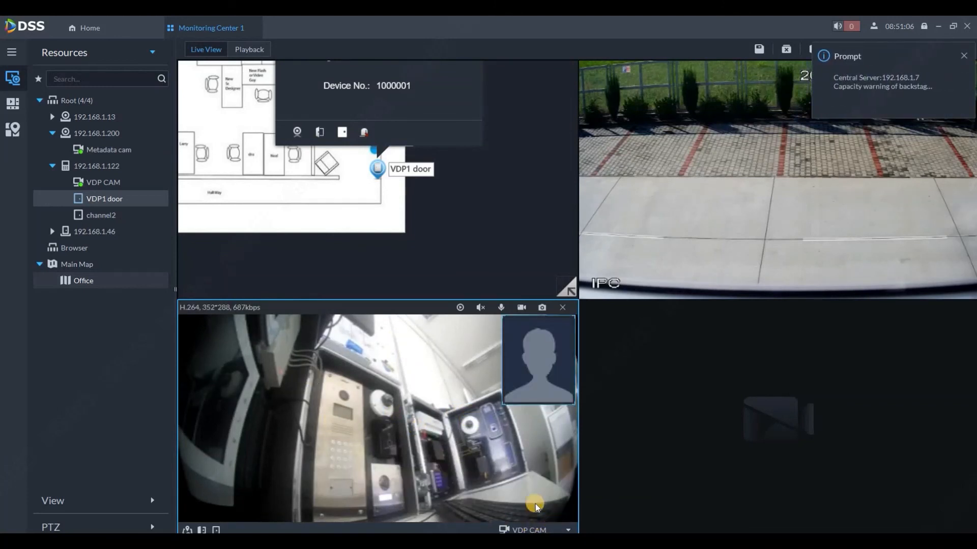
- Switch the VDP1 door's video window from VDP CAM to the linked Metadata cam
left_click(568, 530)
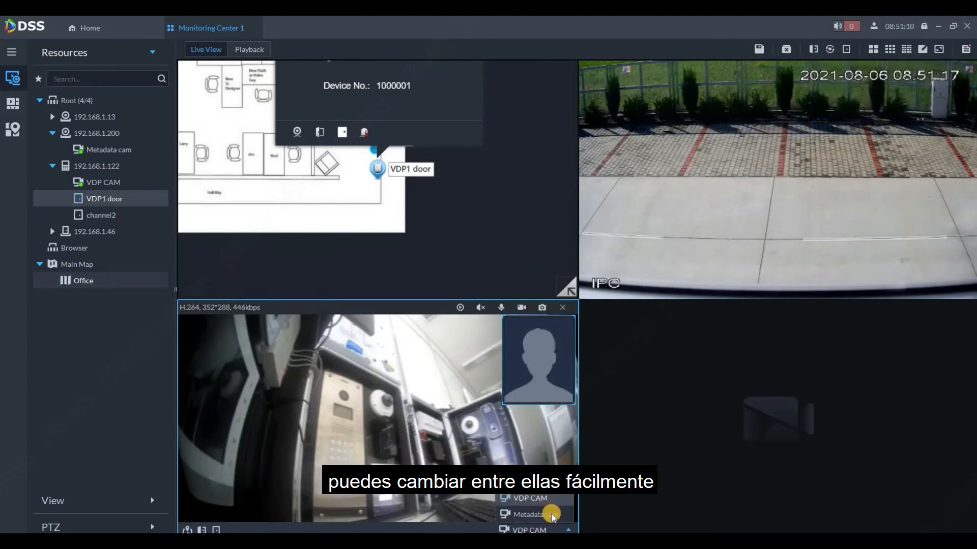
left_click(554, 516)
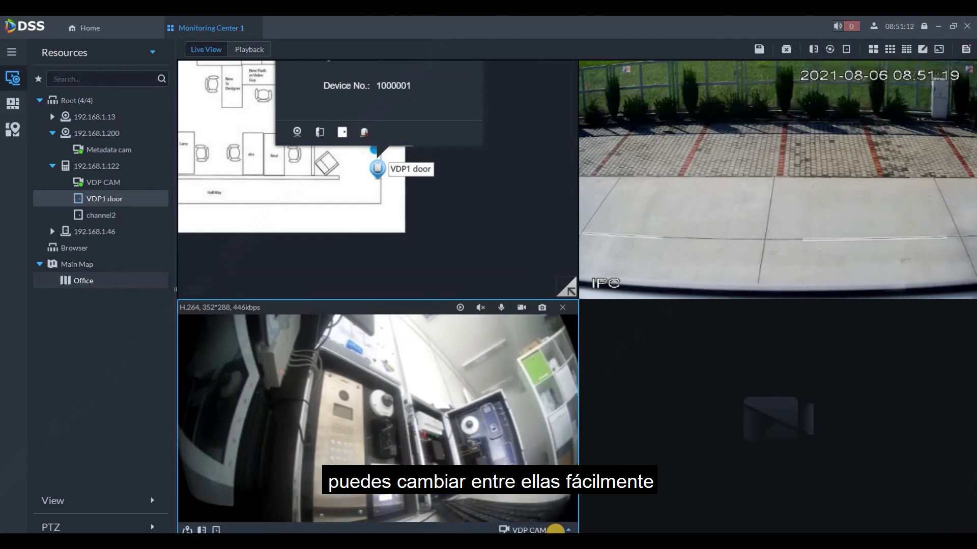
left_click(559, 532)
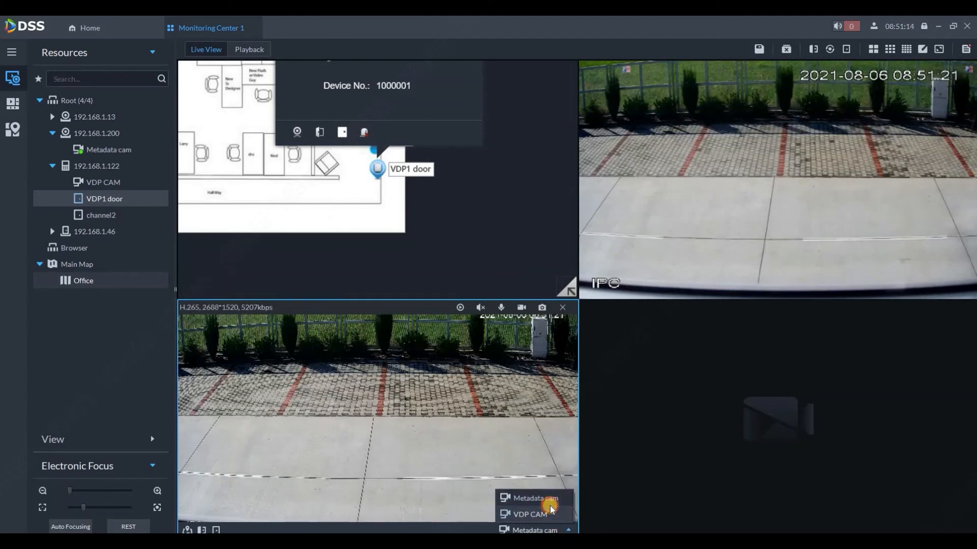
left_click(550, 504)
left_click_drag(264, 169, 413, 256)
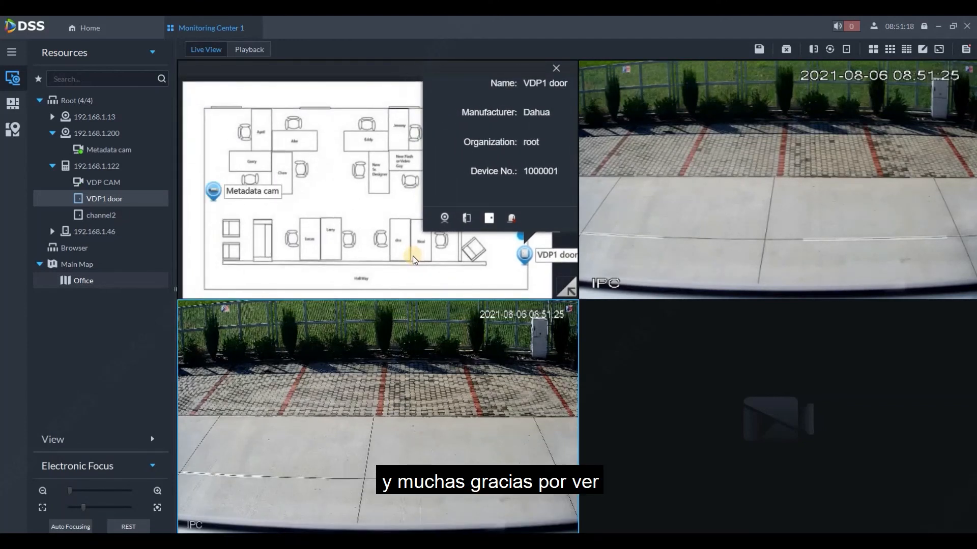